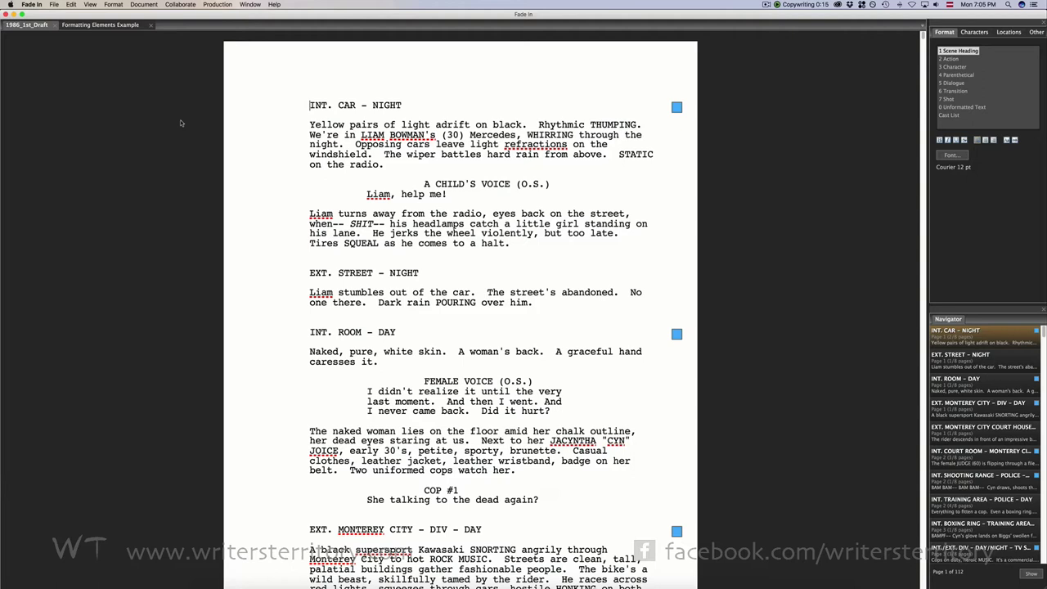
Reveal the 1986_1st_Draft script's file on disk, then close the folder window and return to the script
left_click(54, 4)
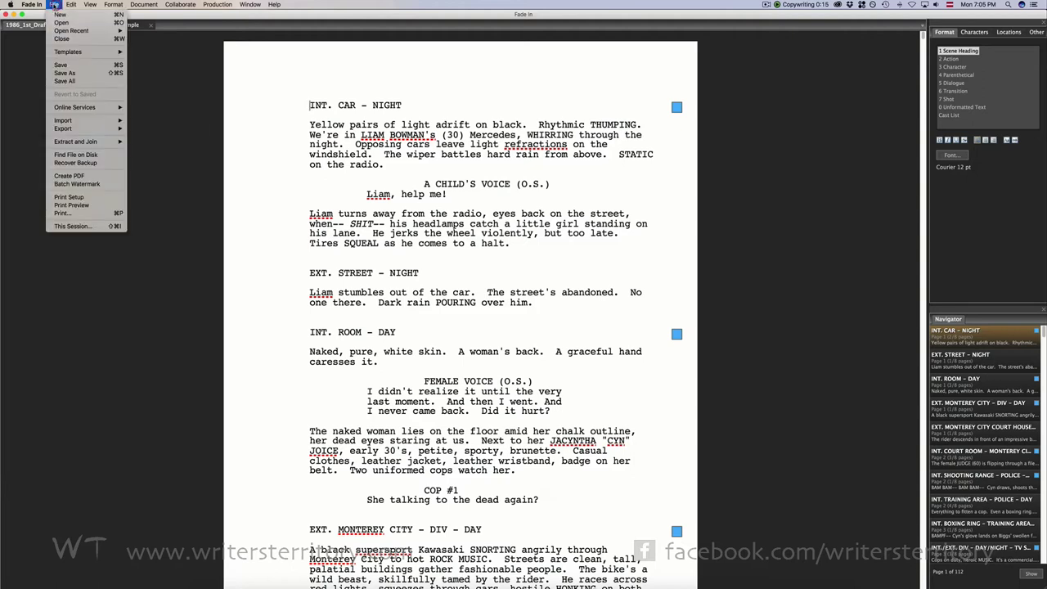
left_click(100, 154)
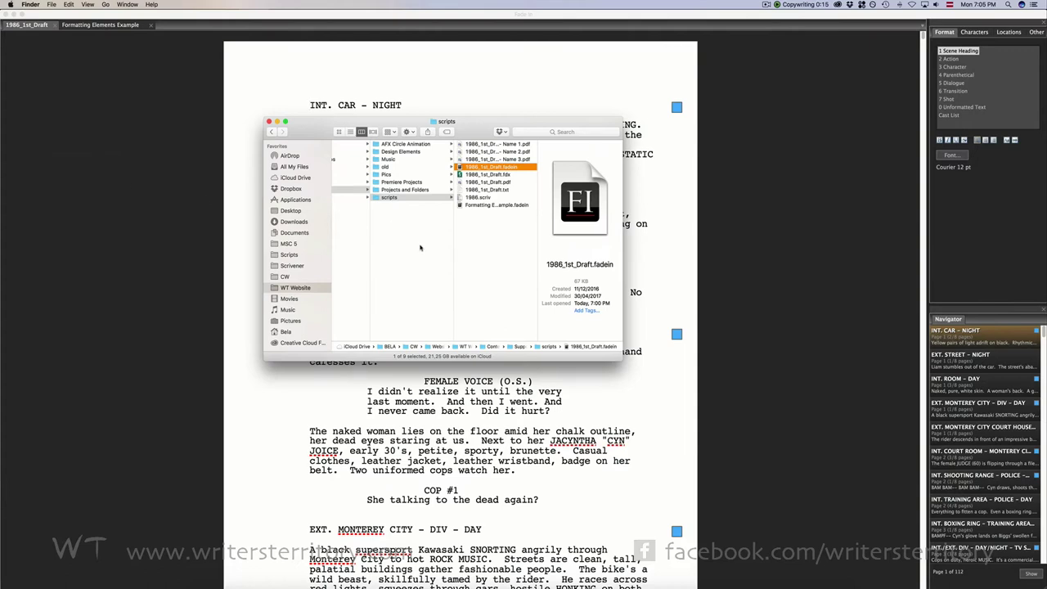
left_click(268, 121)
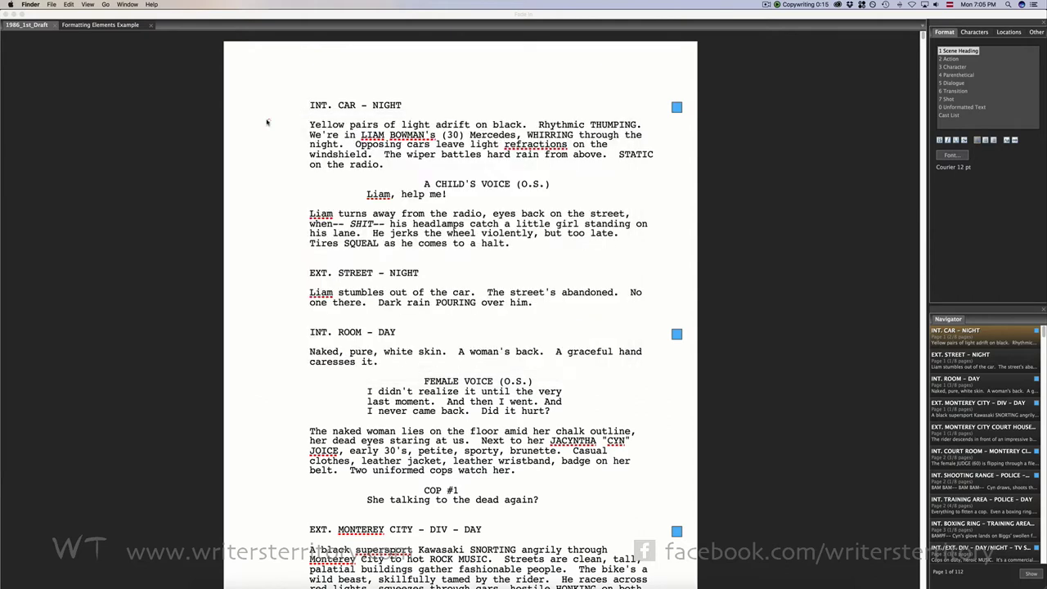
left_click(307, 106)
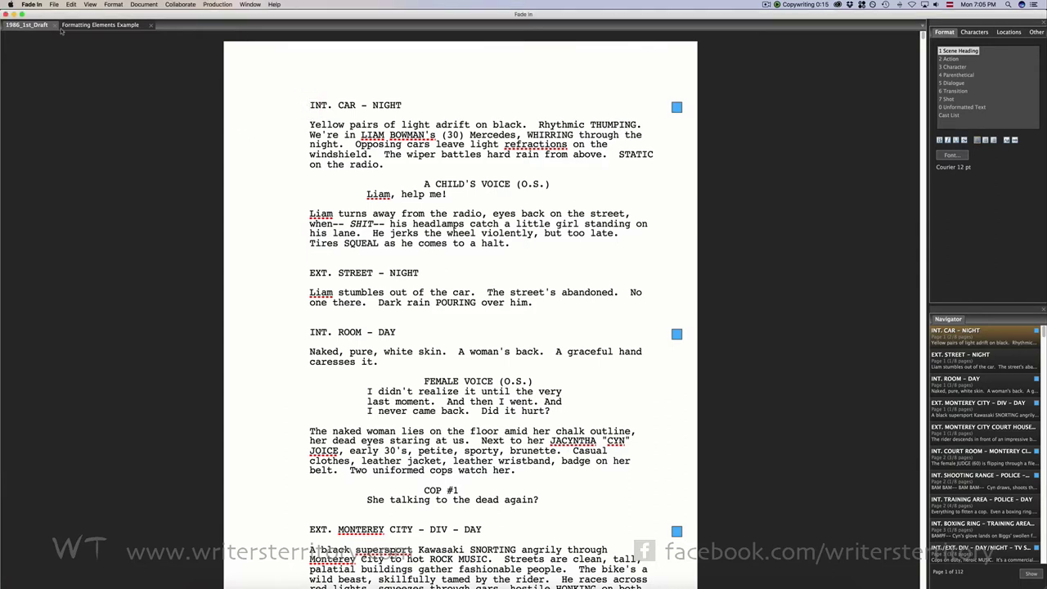
View the autosaved backups available for recovery and dismiss the dialog without opening one
left_click(54, 5)
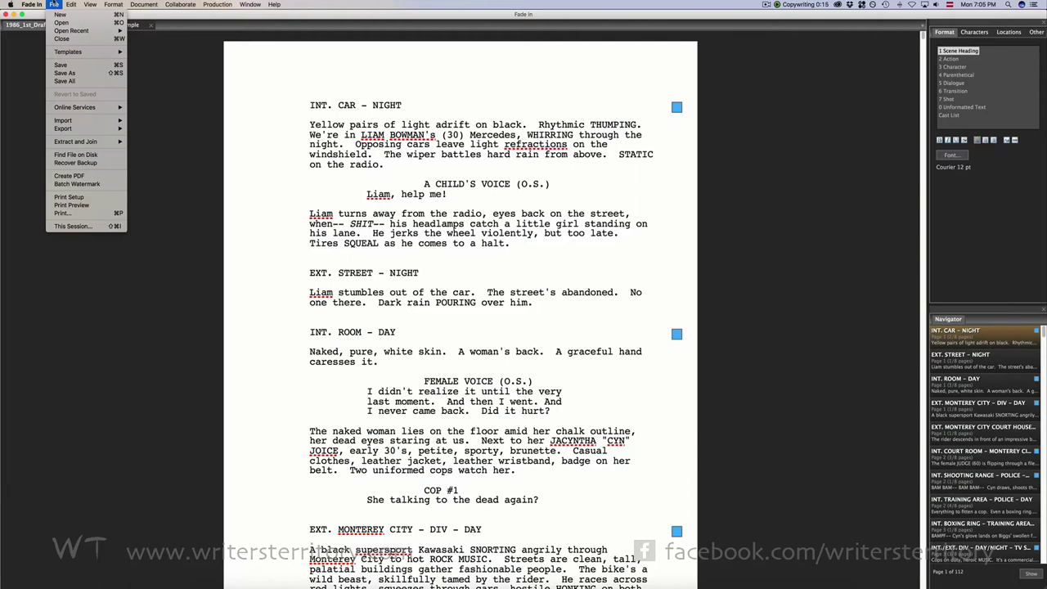
left_click(75, 163)
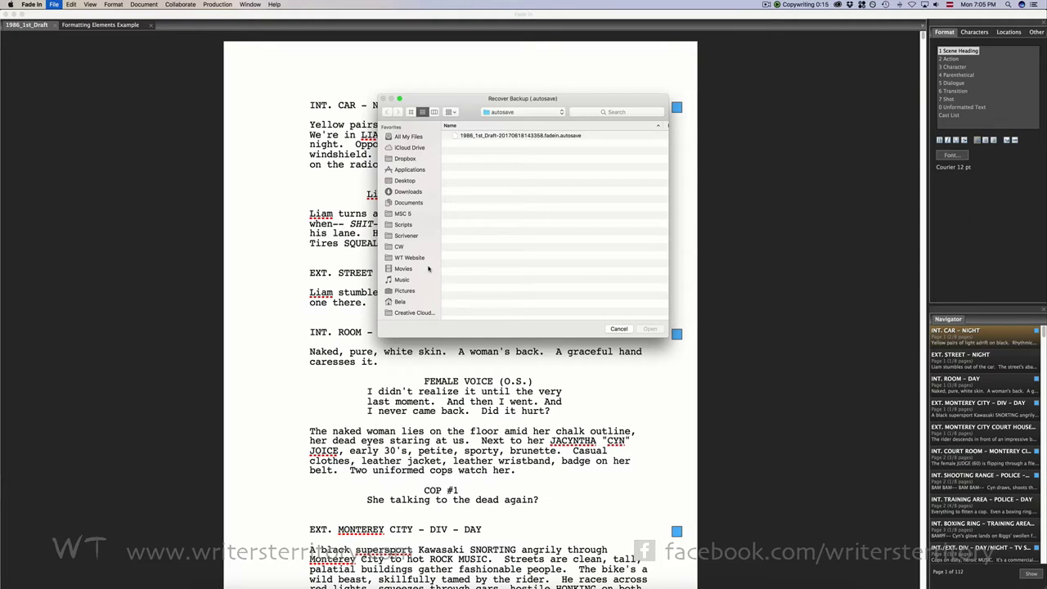
key("Escape")
Look at the automatic backup option in the general preferences and close the dialog
left_click(31, 4)
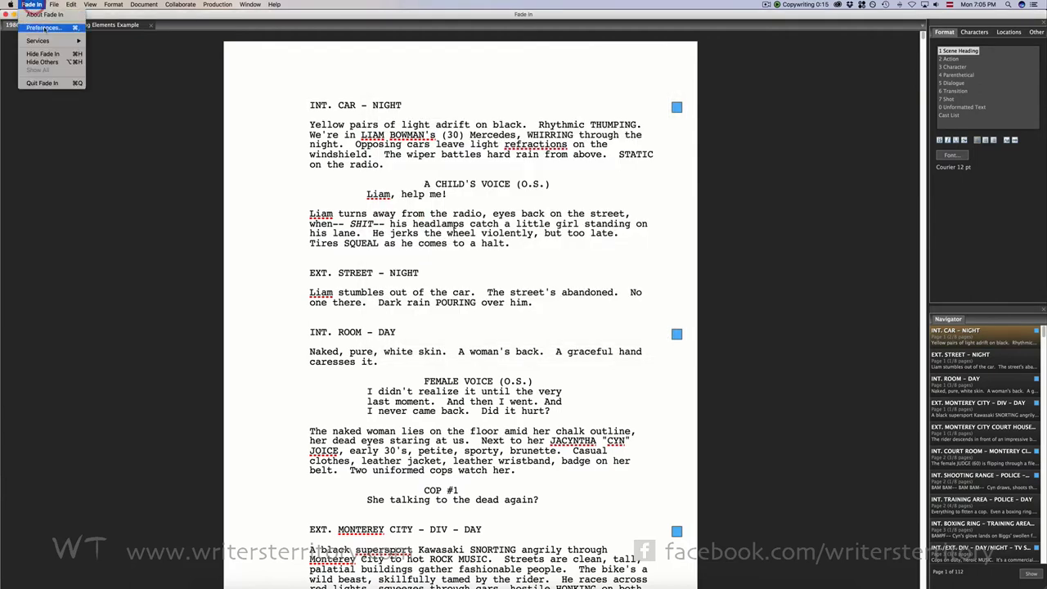
left_click(45, 31)
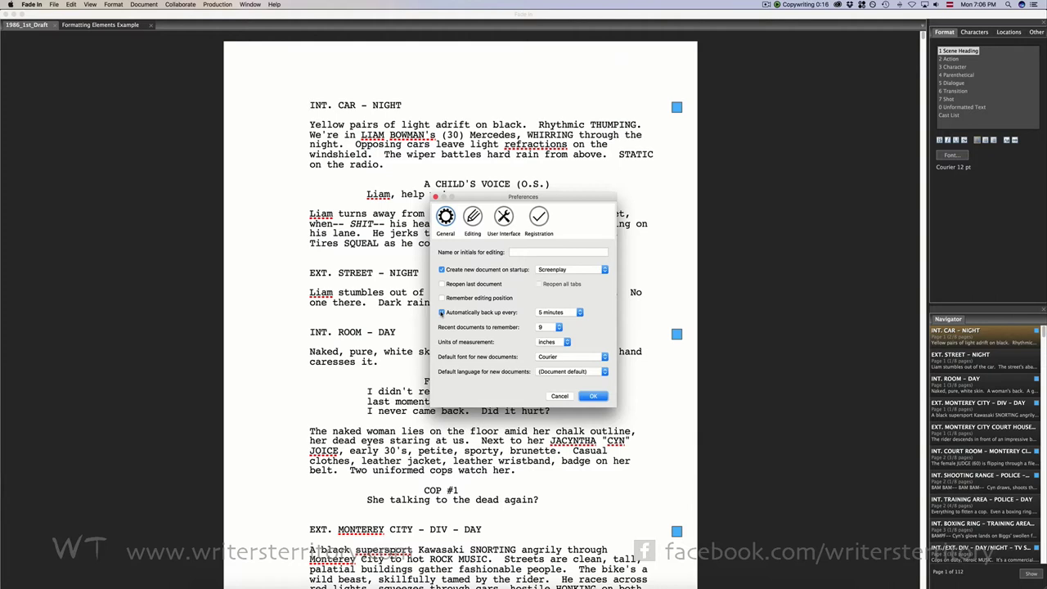
left_click(442, 312)
key("Return")
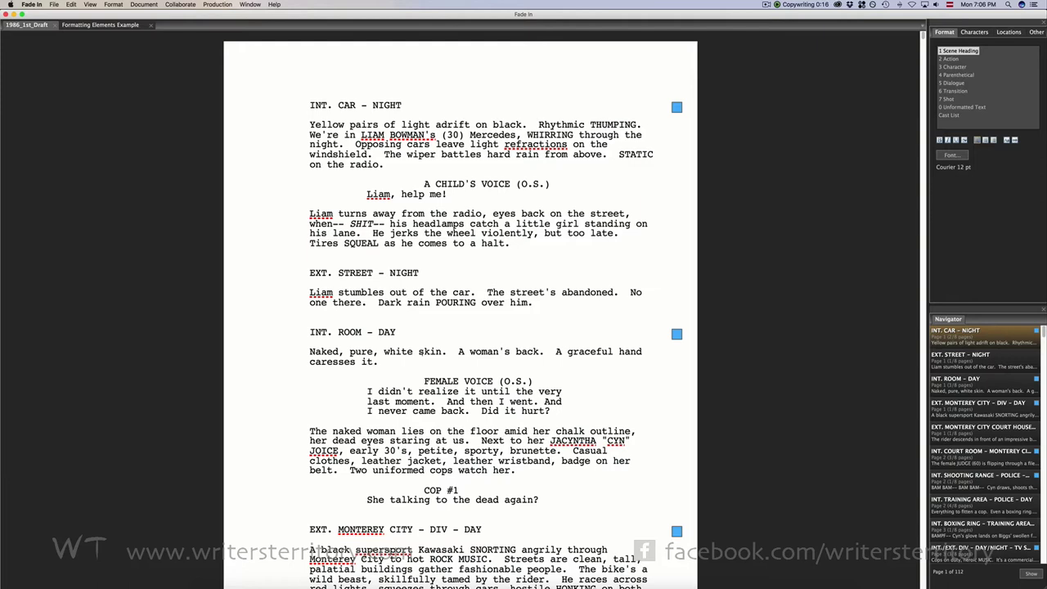
Start a batch watermark of the script and enter two recipients' full names, one per line
left_click(54, 4)
left_click(106, 183)
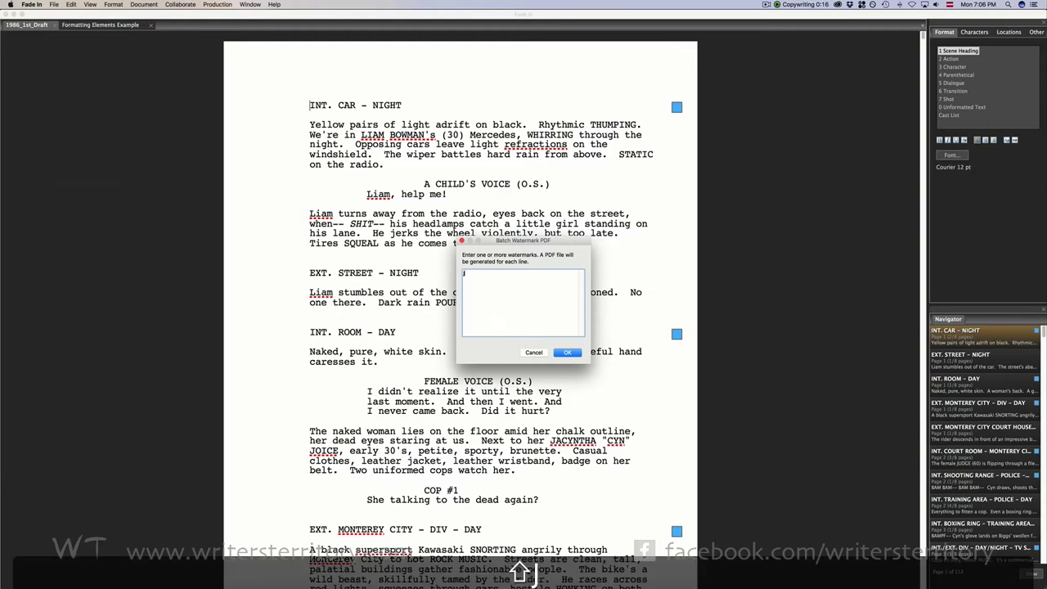
type("John Doe")
key("Return")
type("Jane Doe")
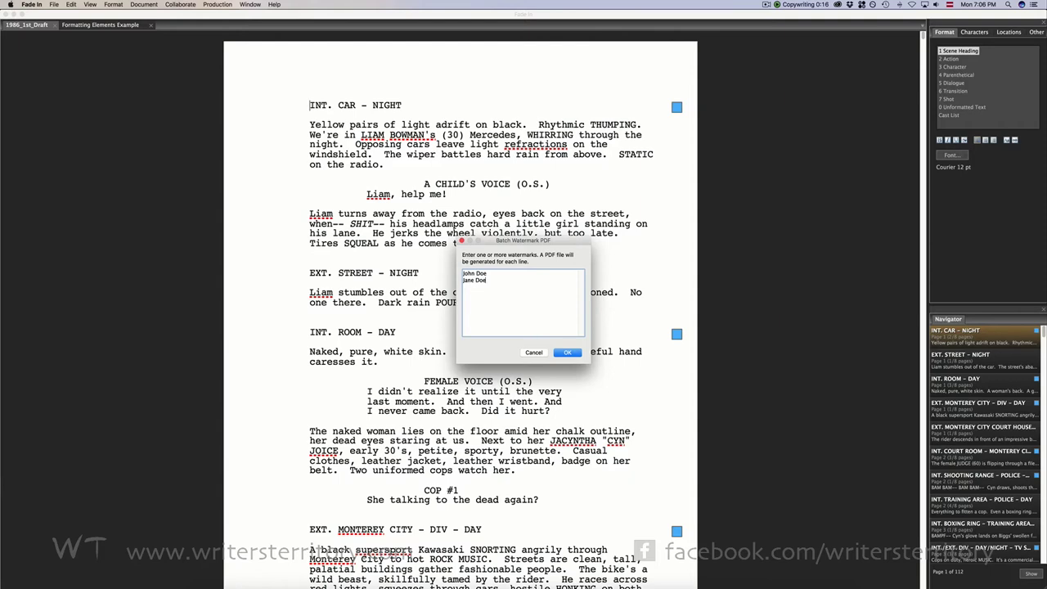
left_click(561, 352)
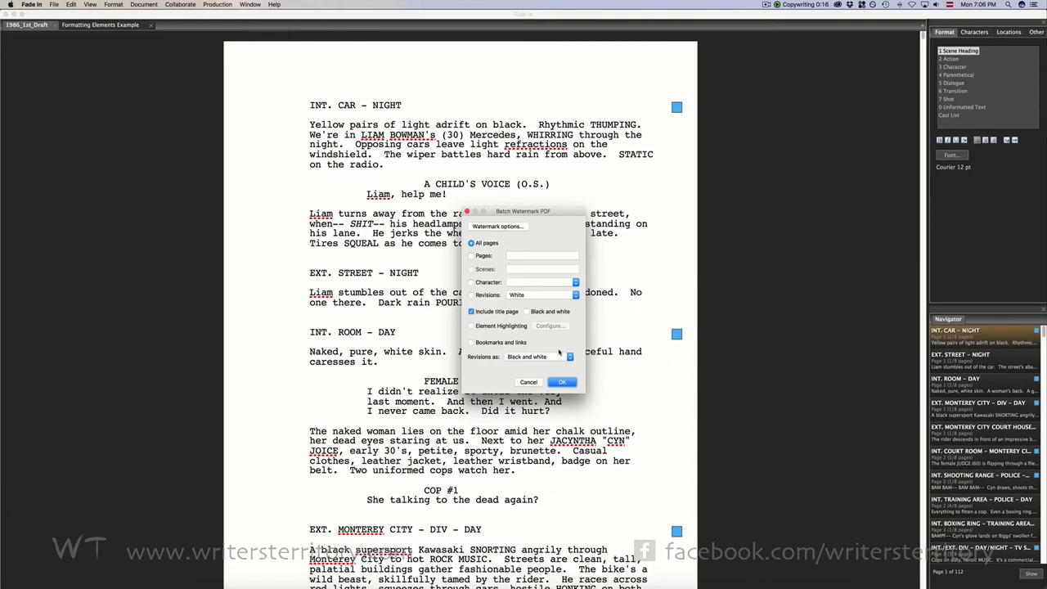
Go through the watermark options and accept the batch PDF settings for all pages with the title page included
left_click(500, 225)
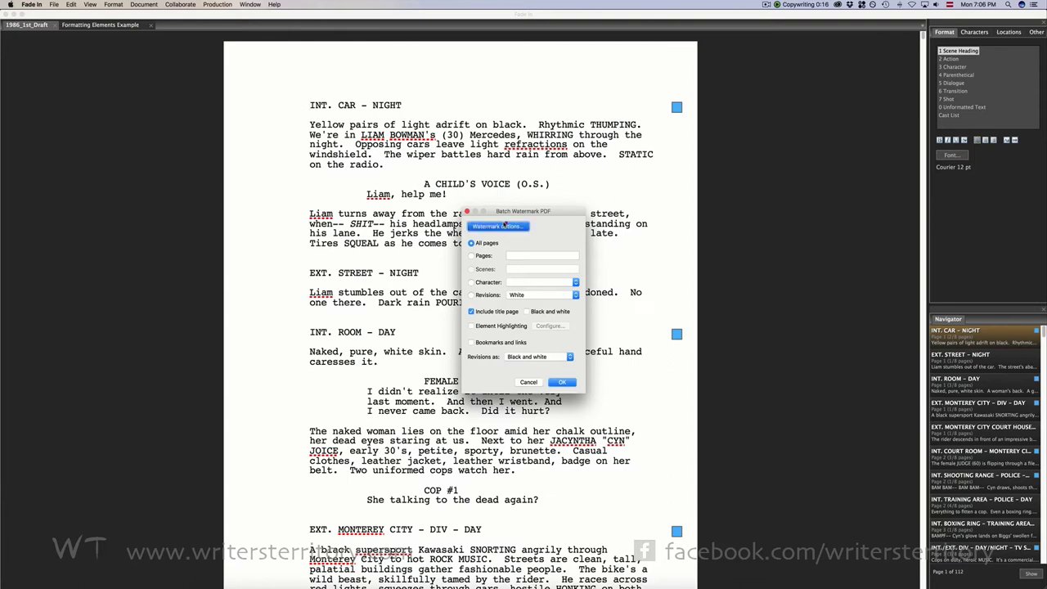
mouse_move(508, 276)
left_mouse_down()
mouse_move(496, 277)
mouse_move(505, 276)
left_mouse_up()
left_click(565, 334)
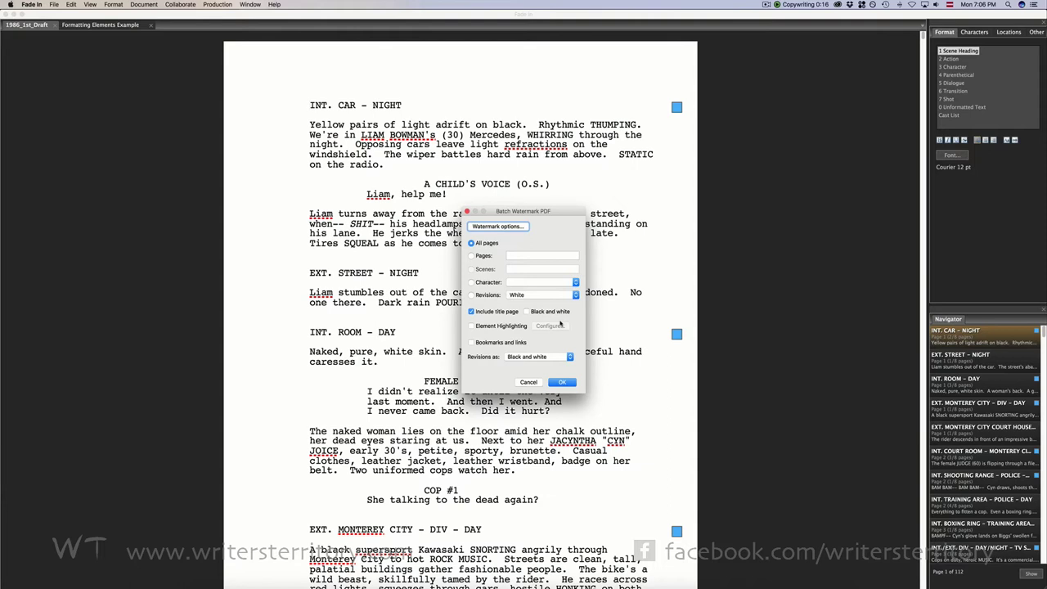
left_click(561, 382)
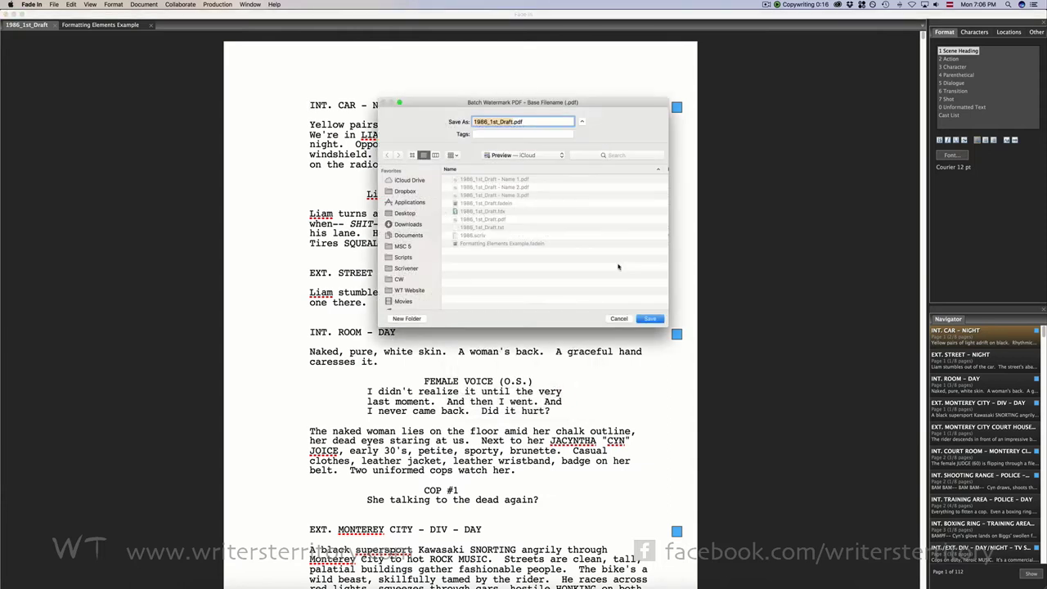
Save the watermarked PDFs with the base filename 1986_1st_Draft_wm.pdf
left_click(512, 123)
key("shift+BackSpace")
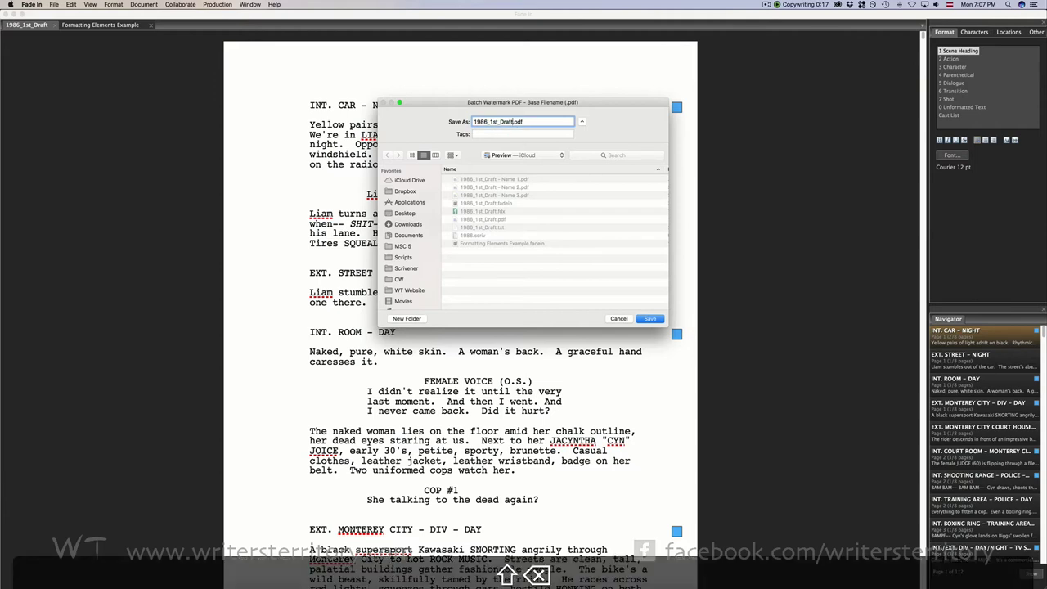
type("_wm")
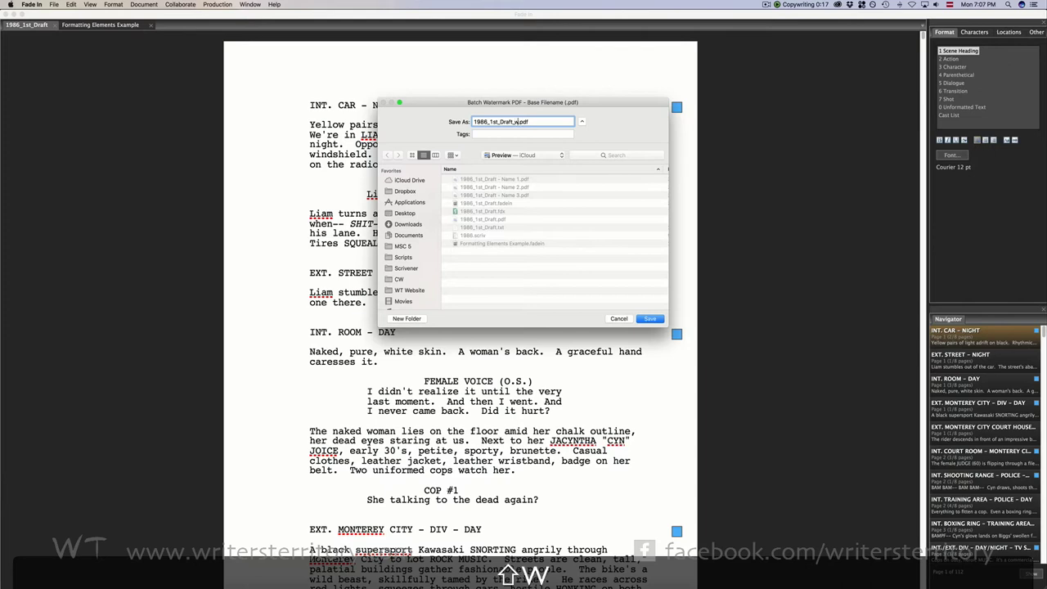
left_click(646, 318)
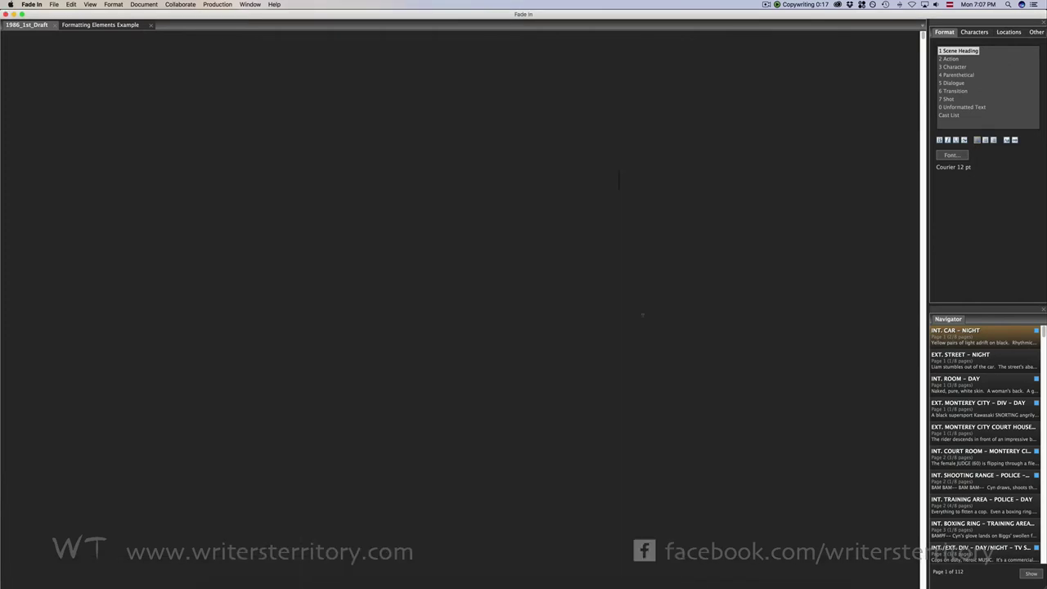
Open one of the newly generated watermarked PDFs from the scripts folder, view its title page and close it
left_click(489, 171)
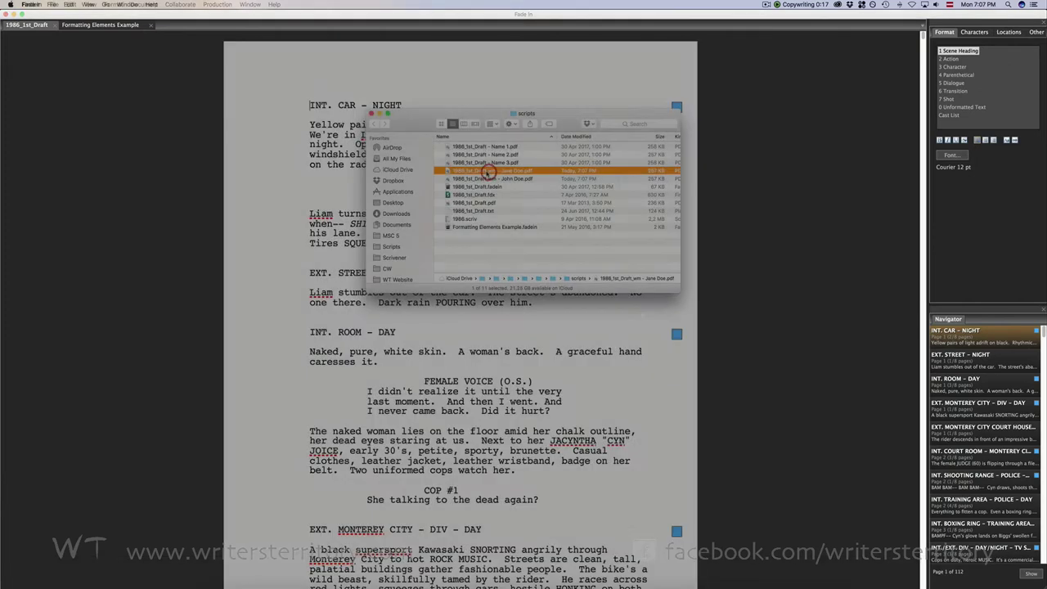
double_click(488, 171)
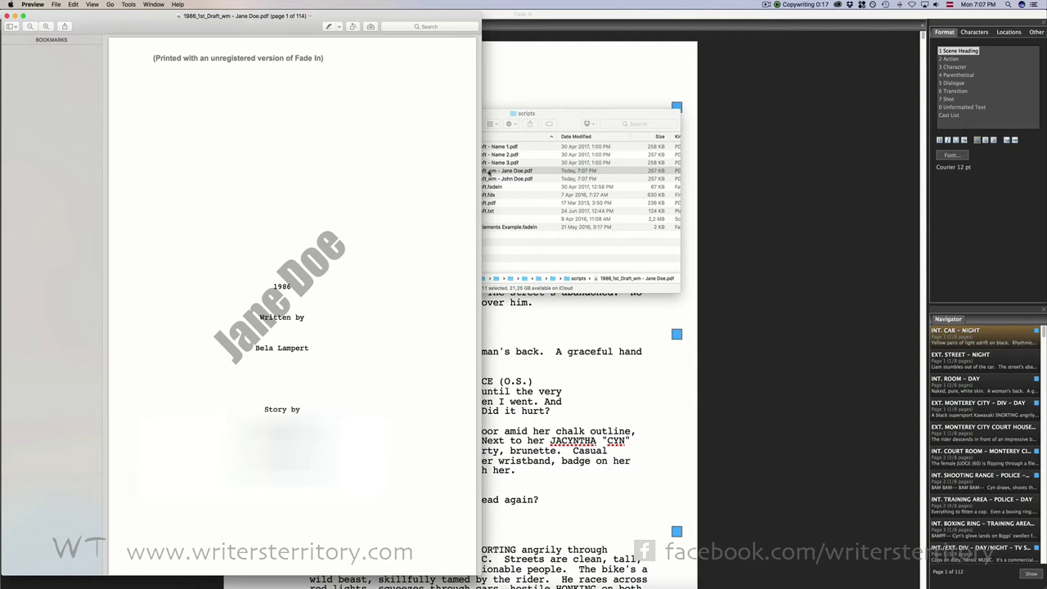
left_click(6, 16)
View the writing statistics and timer for this session, then close the dialog
left_click(54, 5)
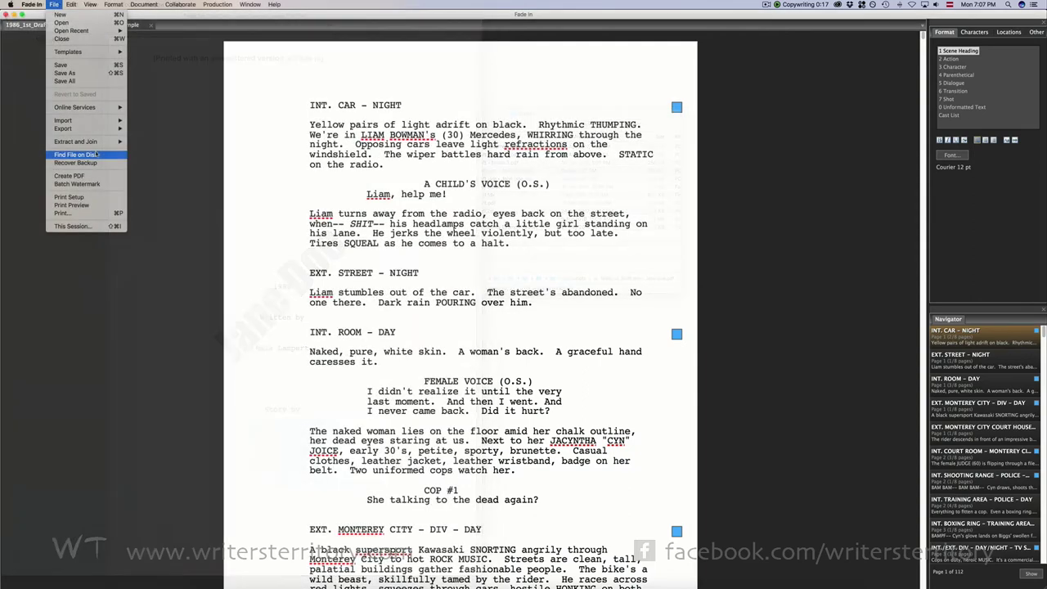
left_click(346, 200)
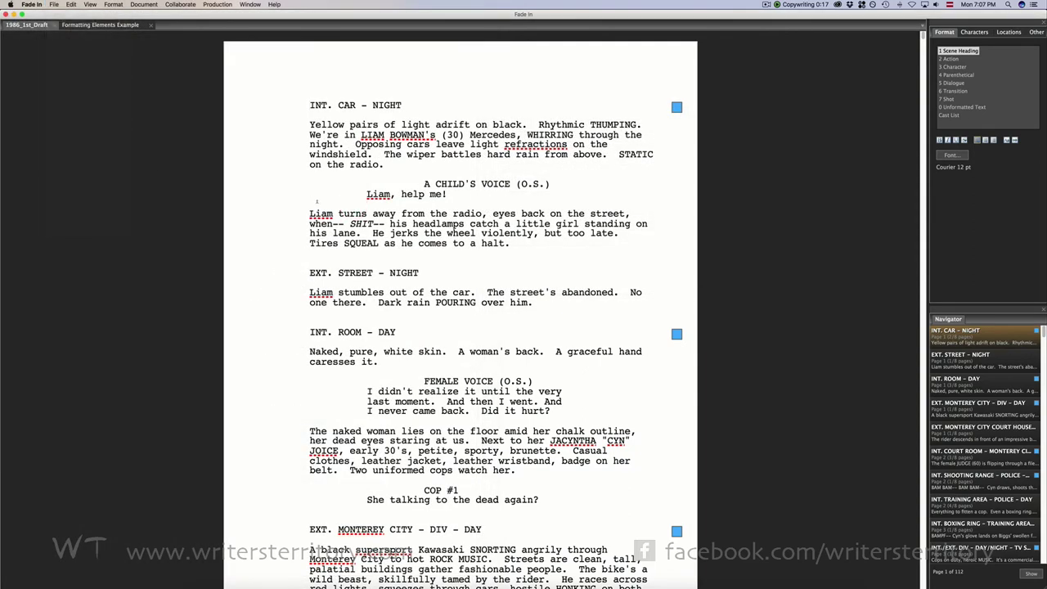
left_click(54, 4)
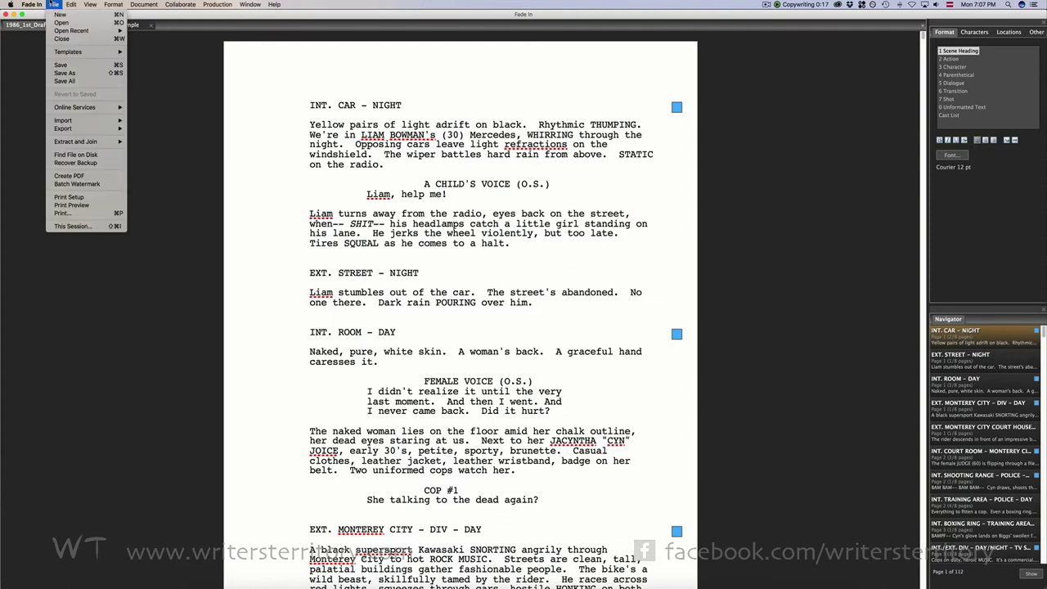
mouse_move(82, 143)
left_click(72, 226)
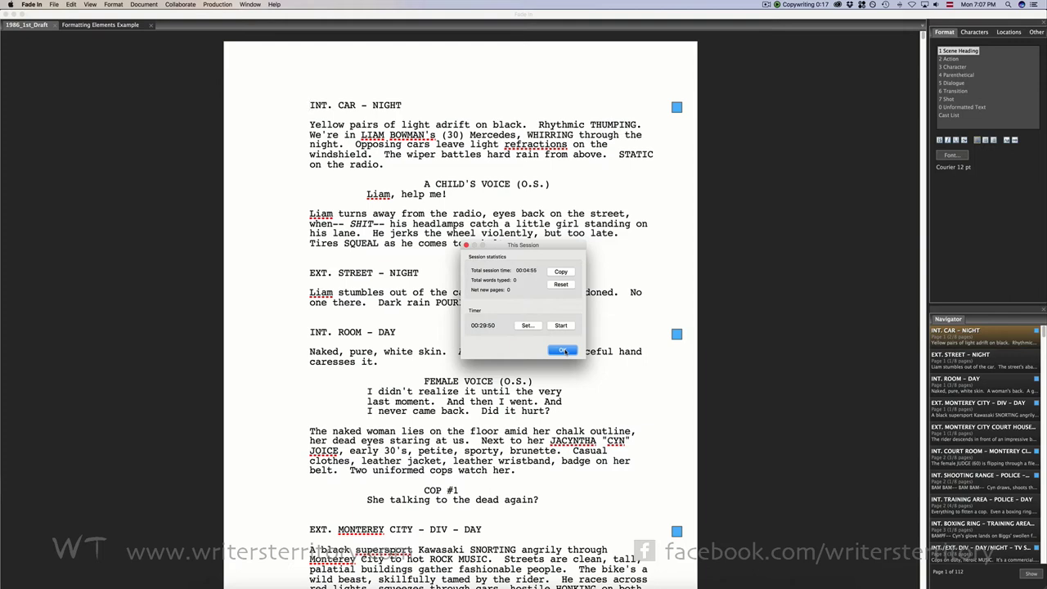
left_click(562, 351)
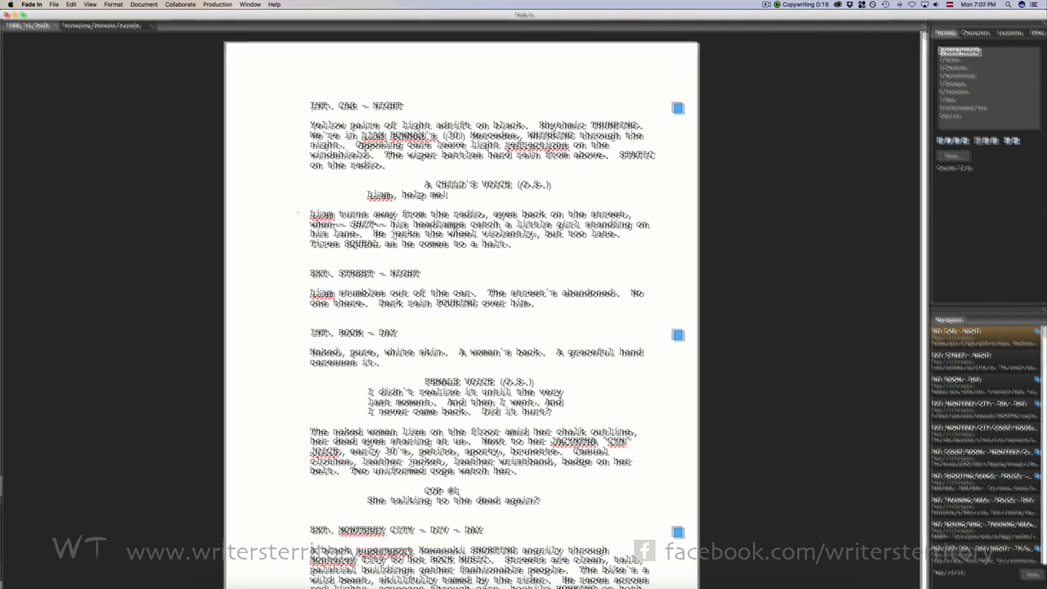
Split the Formatting Elements Example tab into its own pane beside the 1986_1st_Draft script
left_click(96, 25)
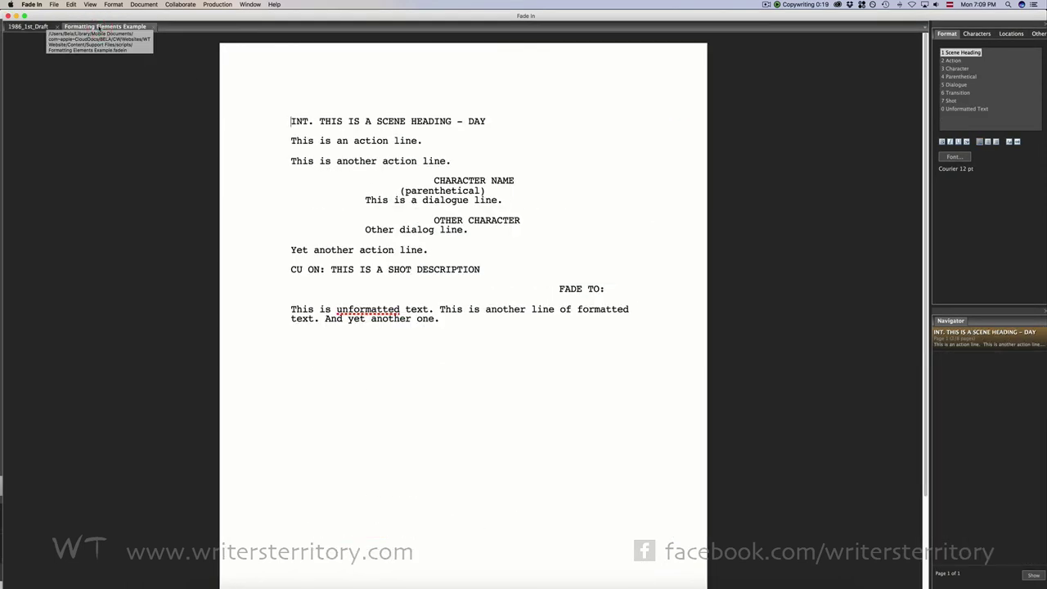
left_click(91, 4)
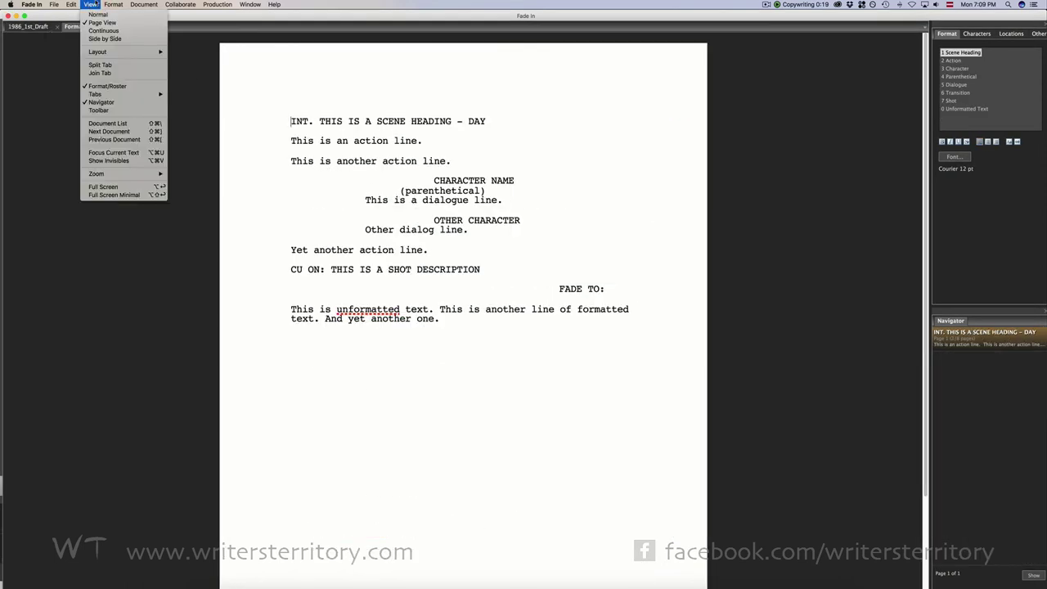
left_click(114, 65)
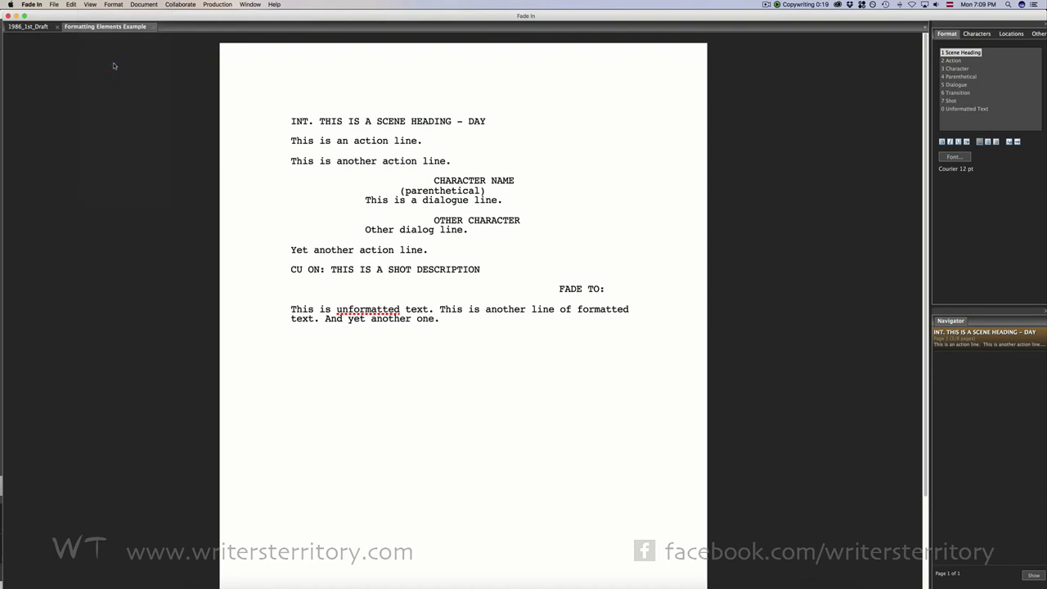
left_click(395, 289)
left_click(376, 247)
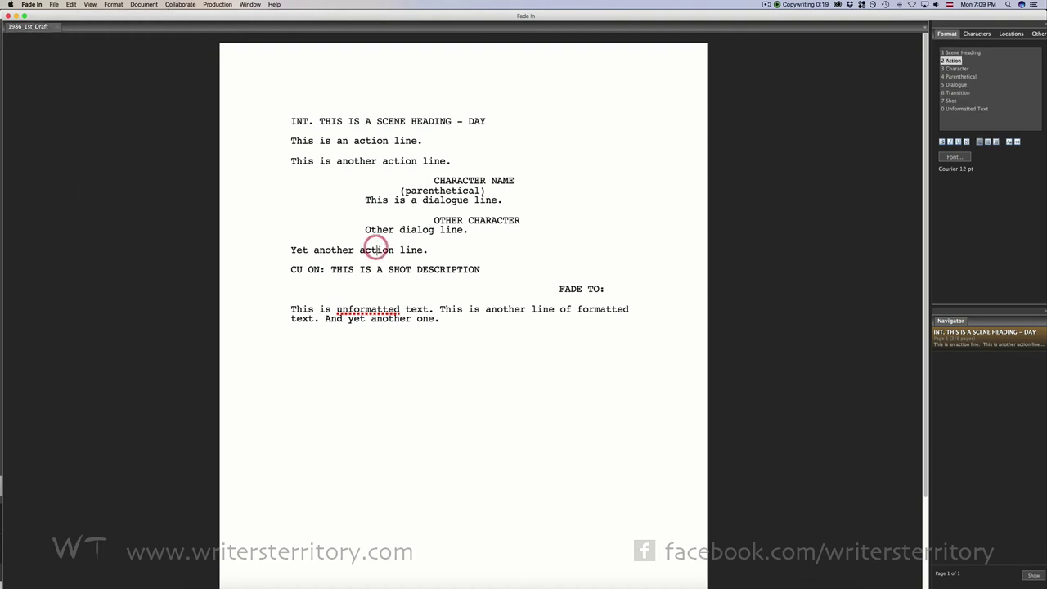
left_click(30, 27)
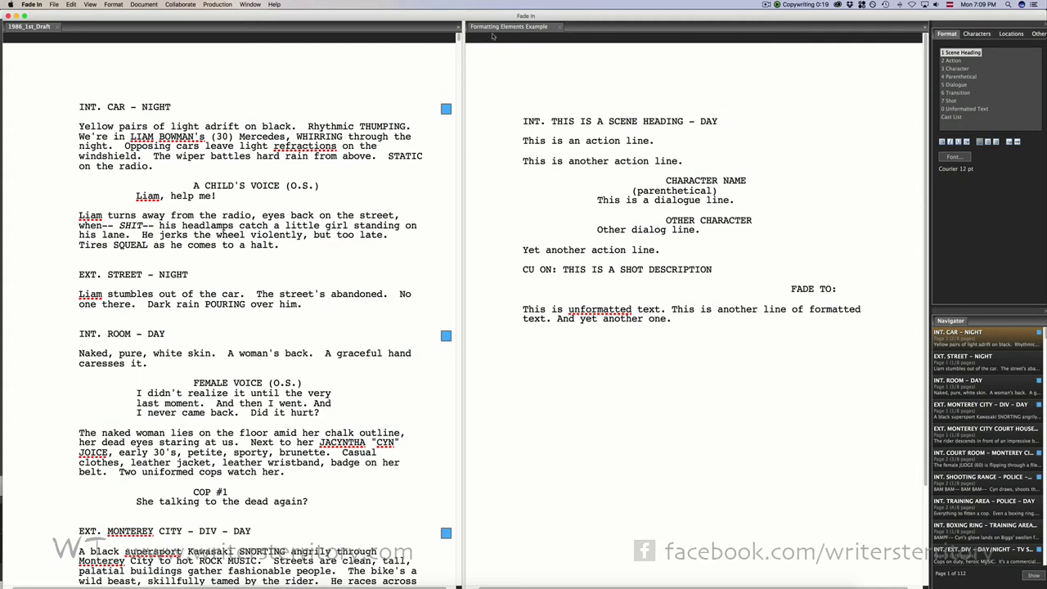
Dock the Formatting Elements Example pane to the left of 1986_1st_Draft and widen it to about half the editing area
left_click_drag(505, 31, 1, 167)
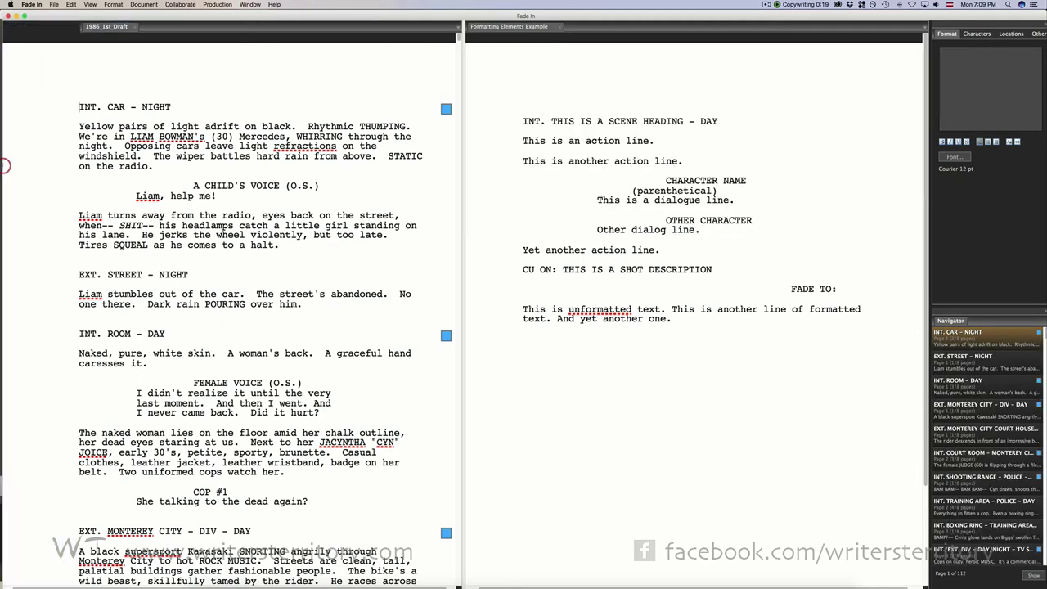
left_click_drag(77, 214, 439, 217)
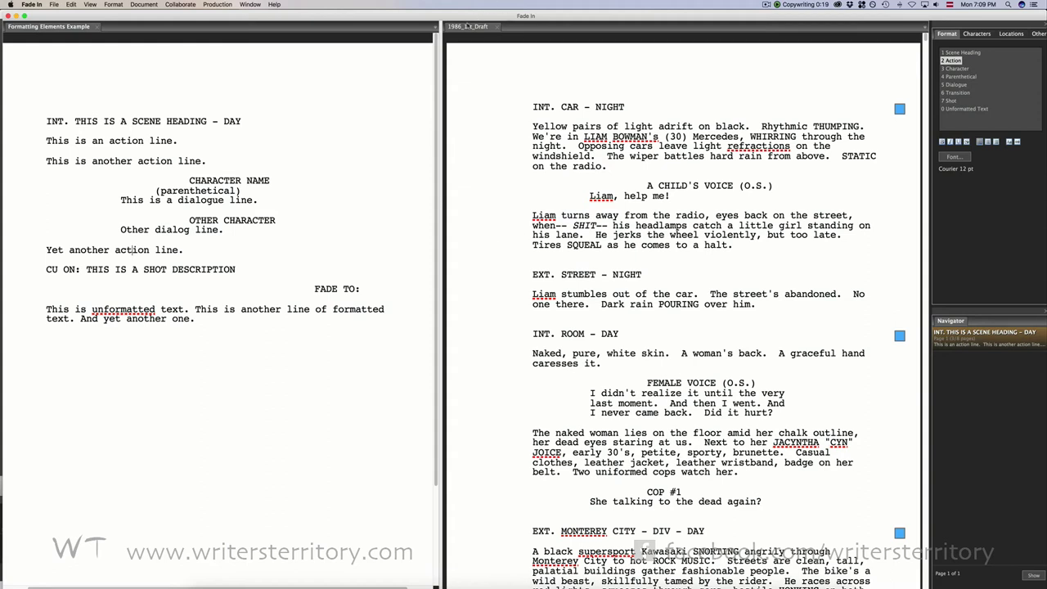
Dock the 1986_1st_Draft pane above Formatting Elements Example and enlarge it until its first lines of text show
left_click(458, 150)
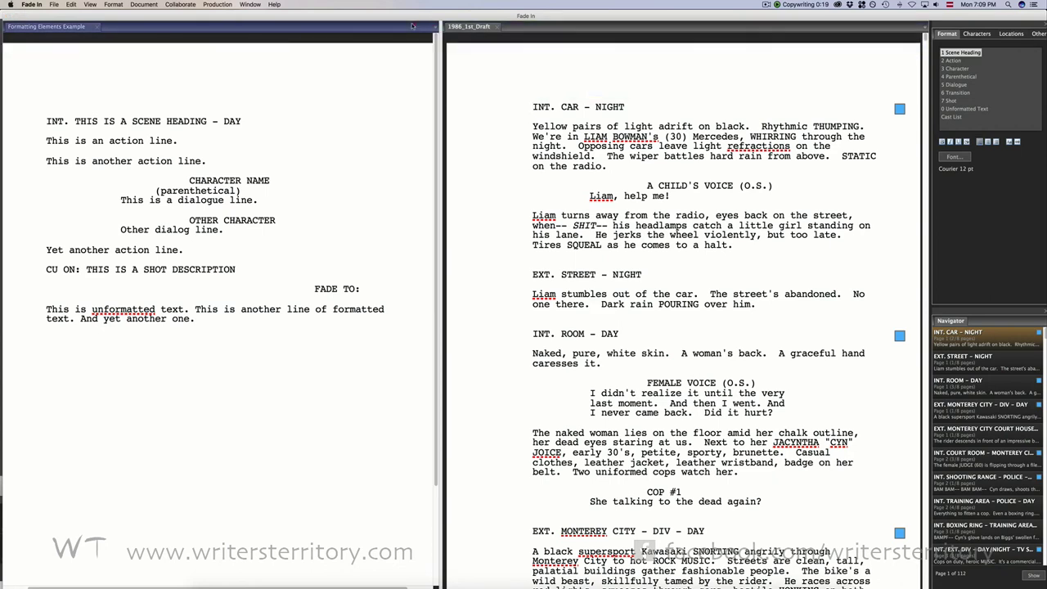
left_click_drag(447, 26, 444, 16)
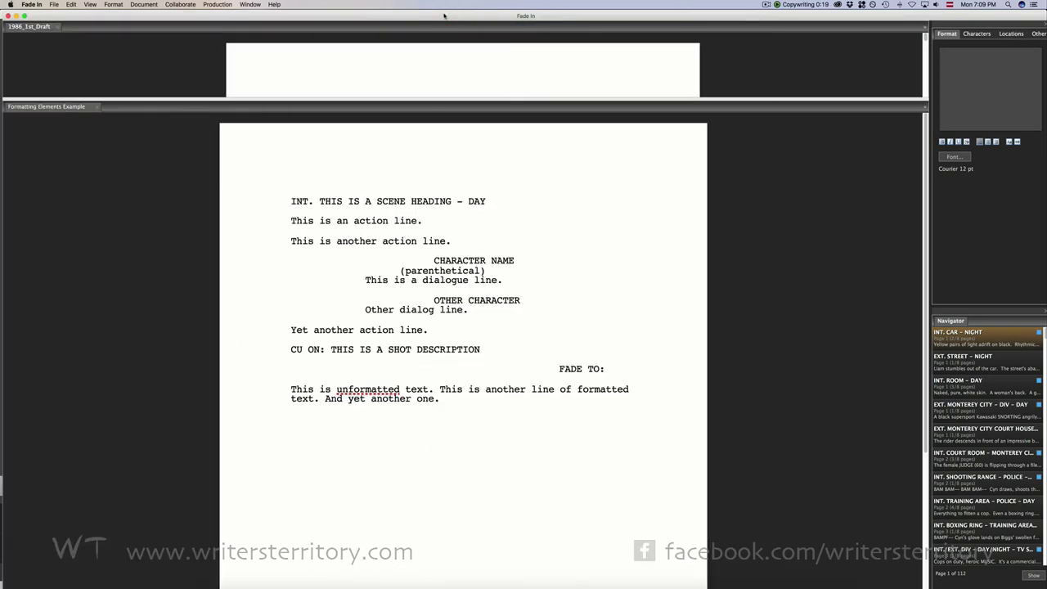
left_click_drag(481, 99, 491, 194)
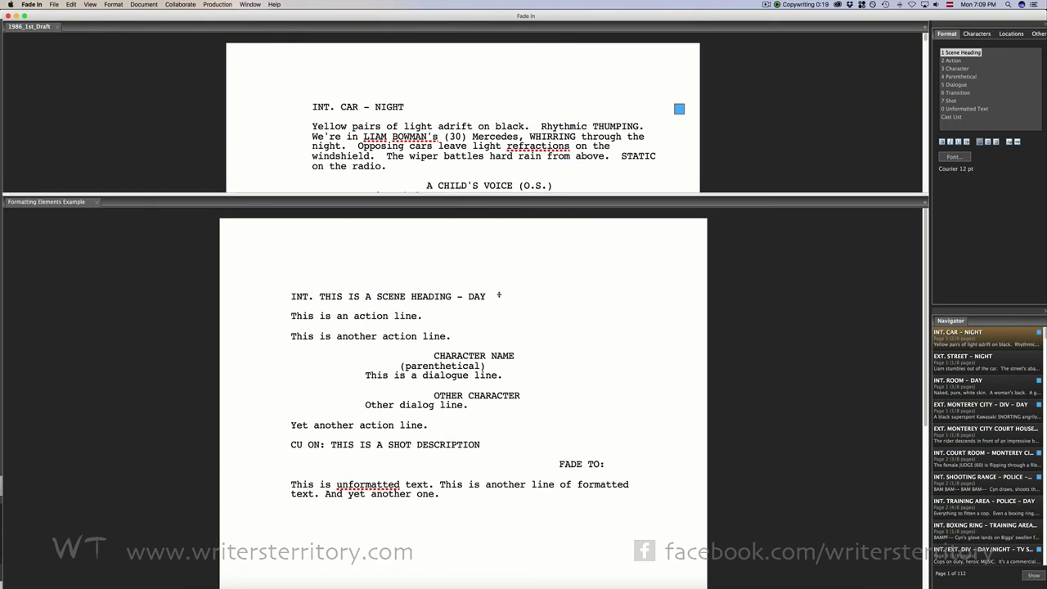
Enlarge the 1986_1st_Draft pane to slightly over half the editing height, and join the Formatting Elements Example pane back into the same tab group
left_click_drag(498, 295, 507, 364)
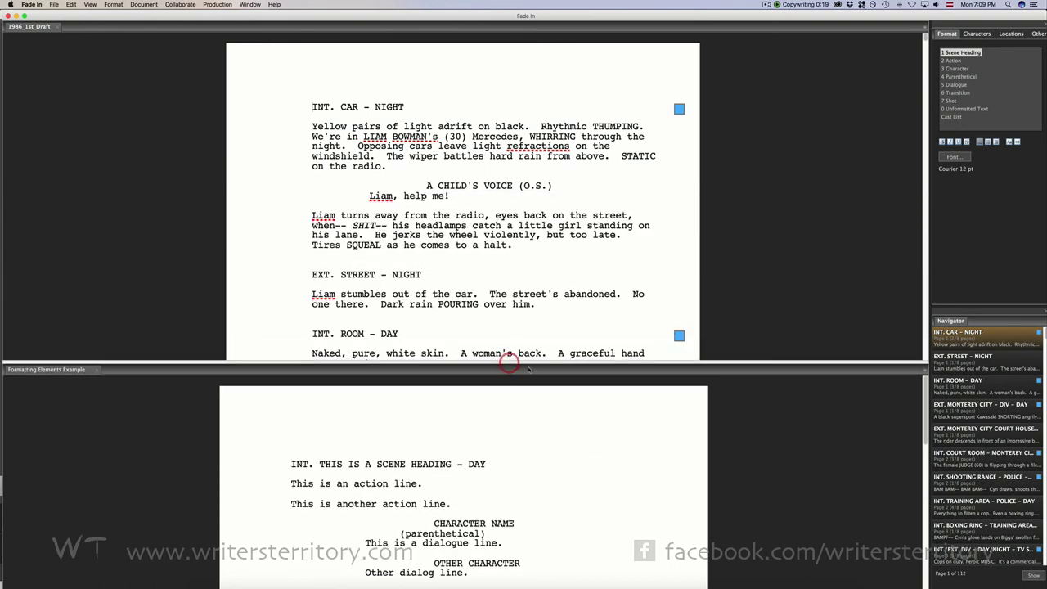
left_click(529, 422)
left_click(90, 4)
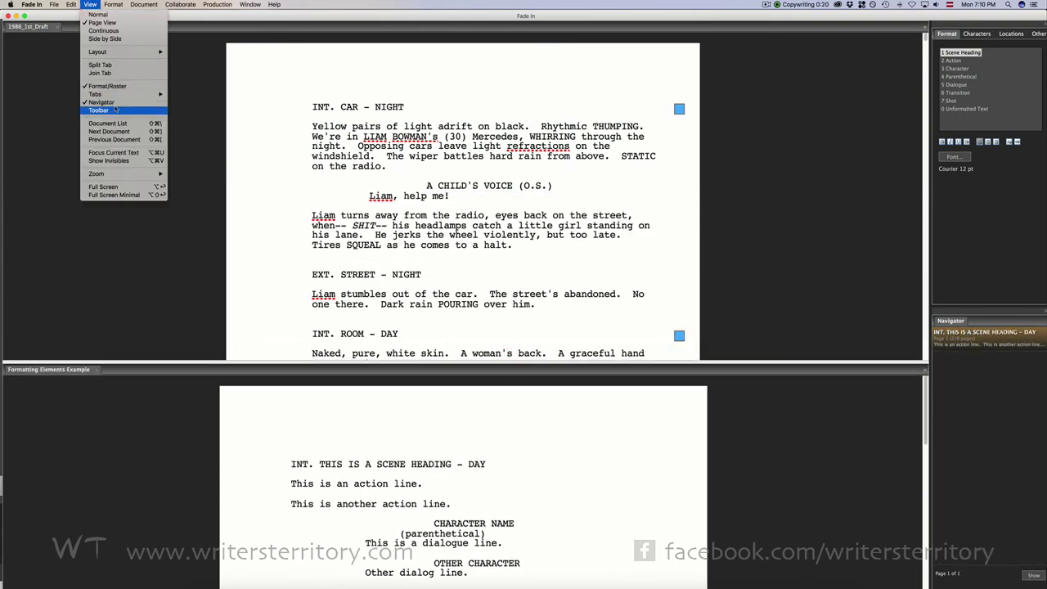
left_click(101, 73)
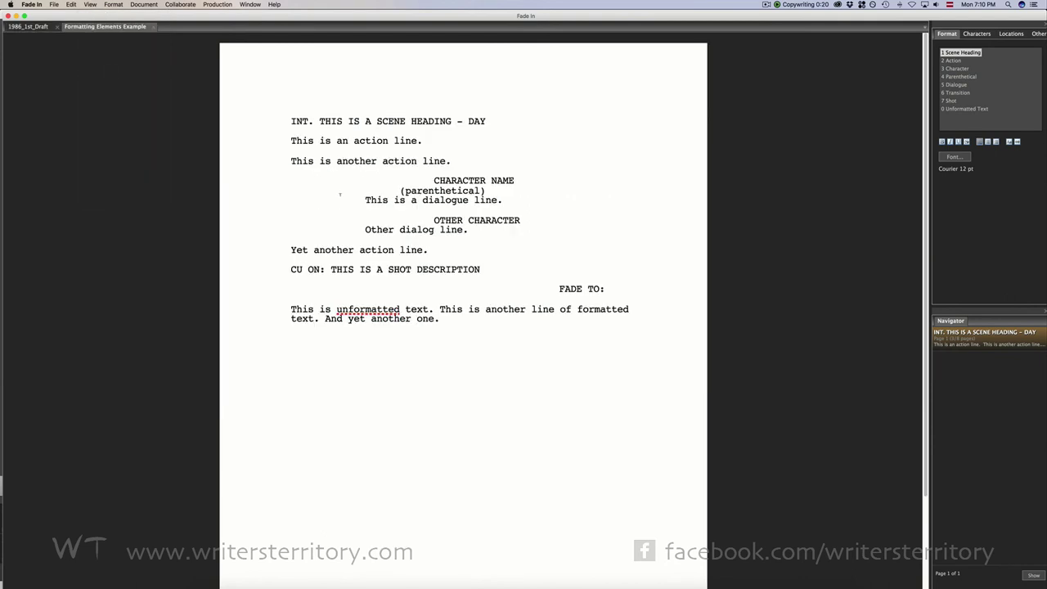
Bring the 1986_1st_Draft script to the front and turn on Focus Current Text
left_click(28, 27)
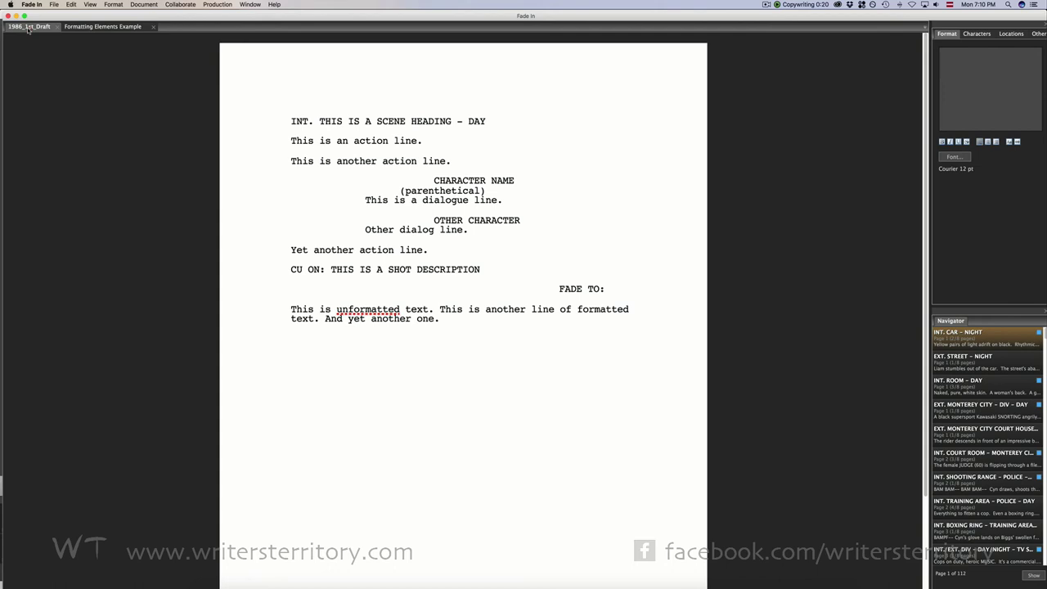
left_click(90, 4)
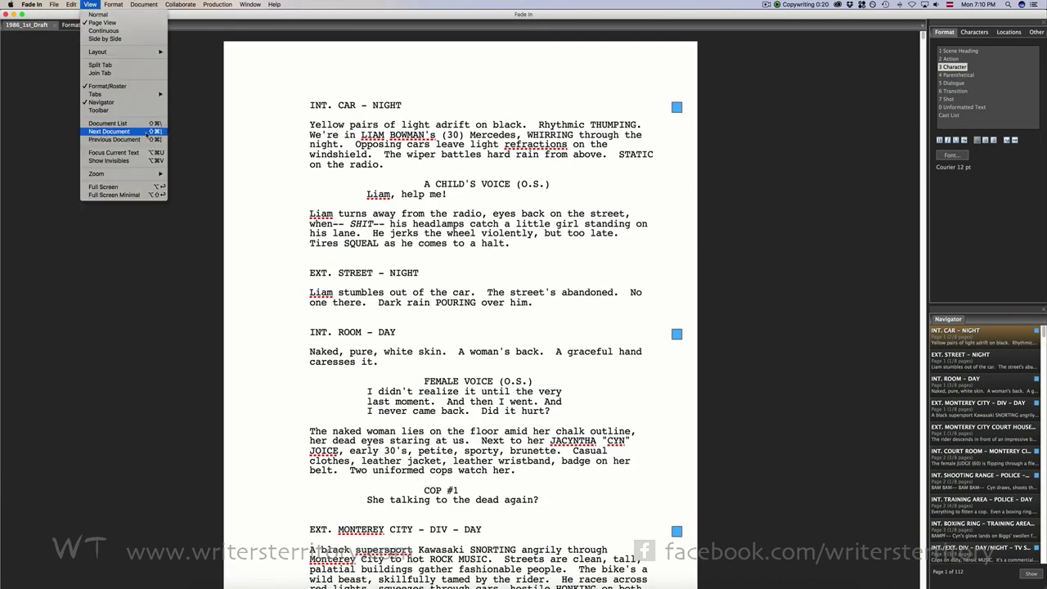
left_click(114, 153)
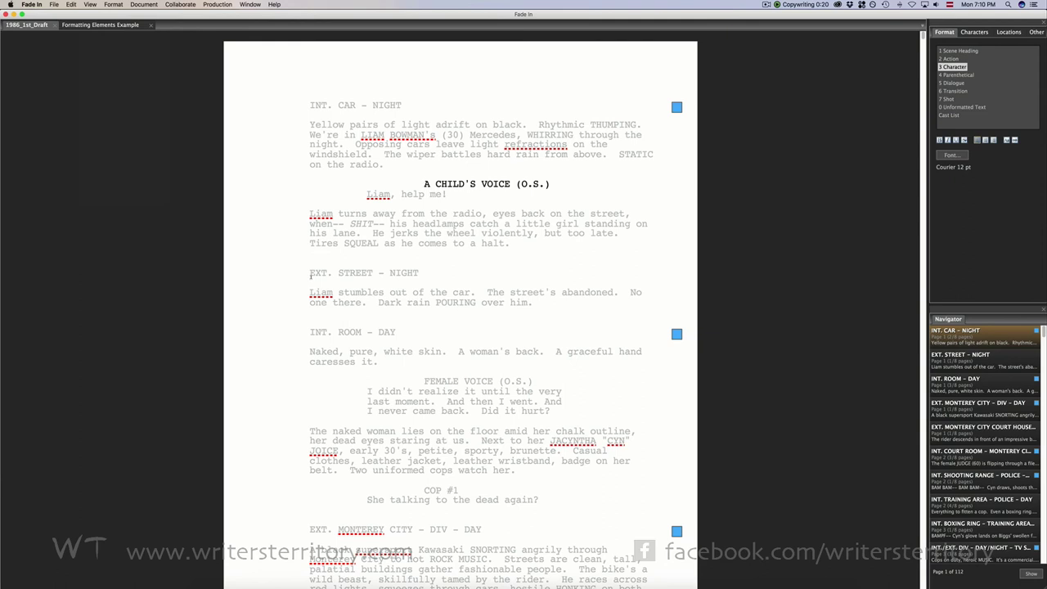
Move the text cursor down through the script from A CHILD'S VOICE to FEMALE VOICE's dialogue, checking how each element is focused
key("Down")
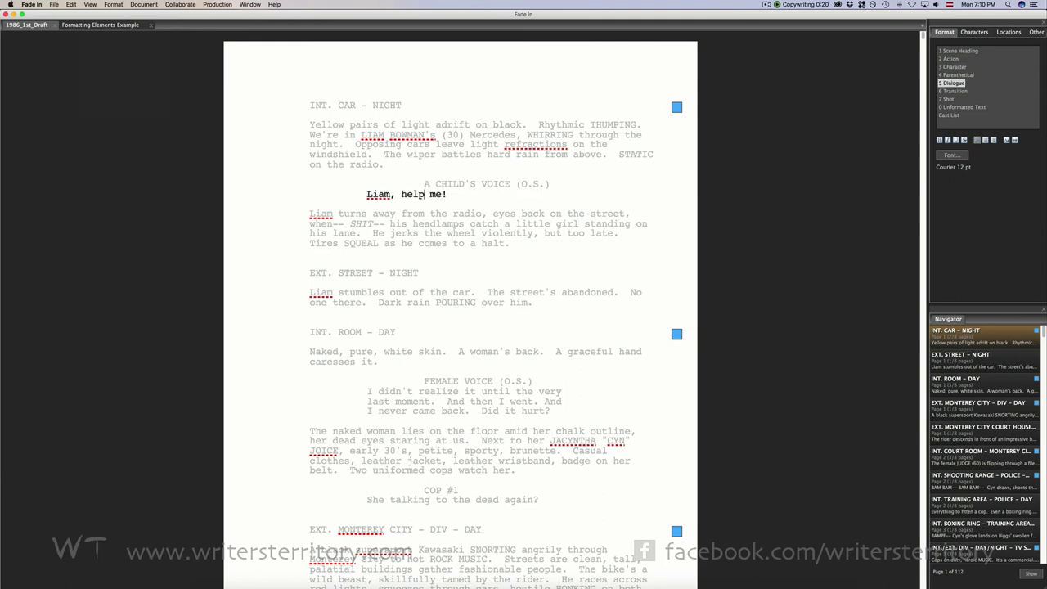
key("Down")
key("Down")
key("Down")
key("Down")
key("Down")
key("Down")
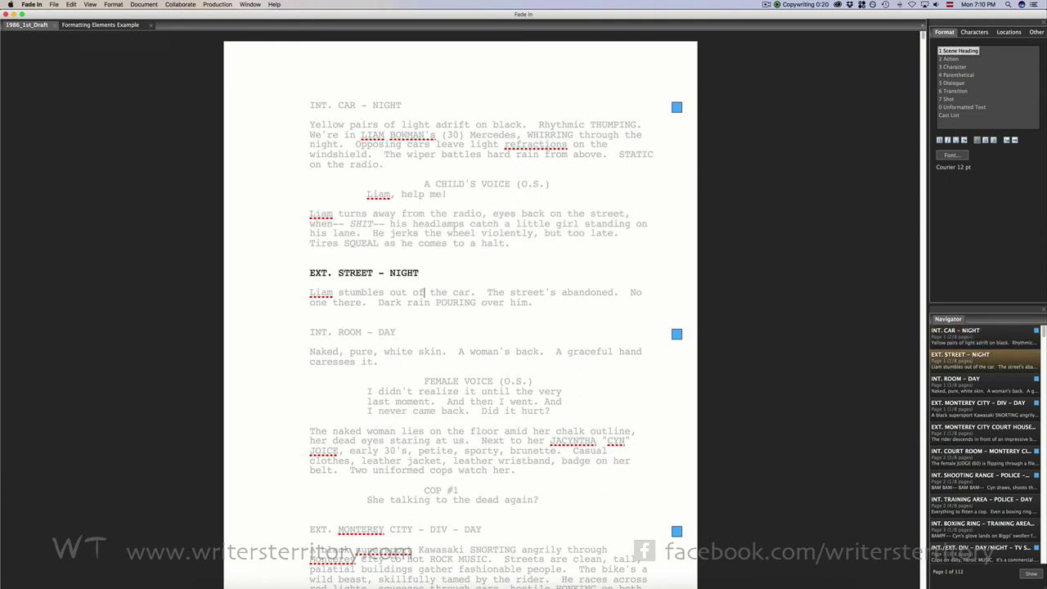
key("Down")
key("Down")
key("Down")
key("Down")
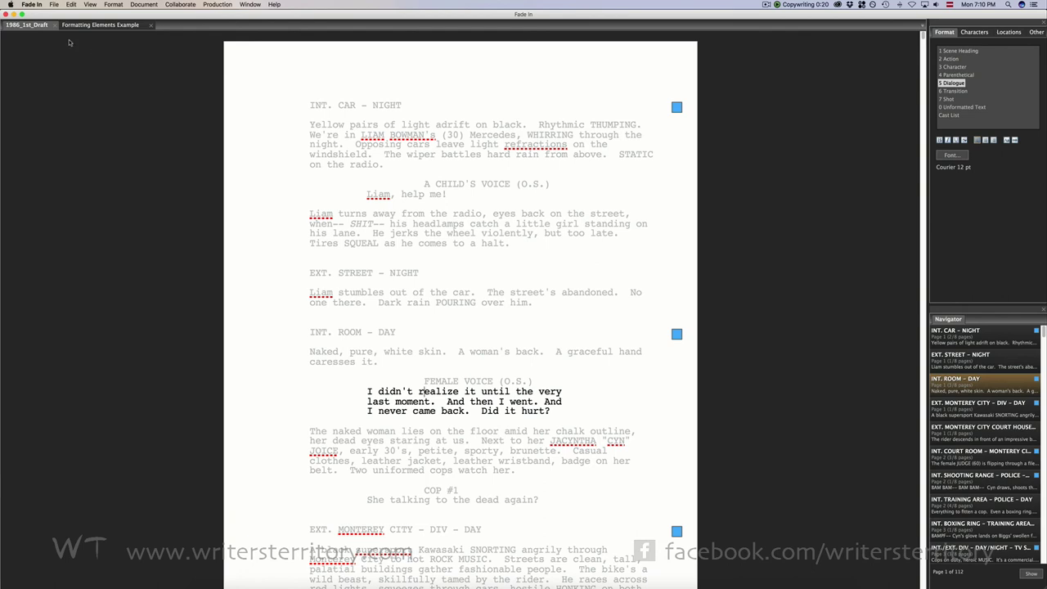
Turn off Focus Current Text and place the cursor at the start of the action paragraph "Liam turns away from the radio"
left_click(90, 5)
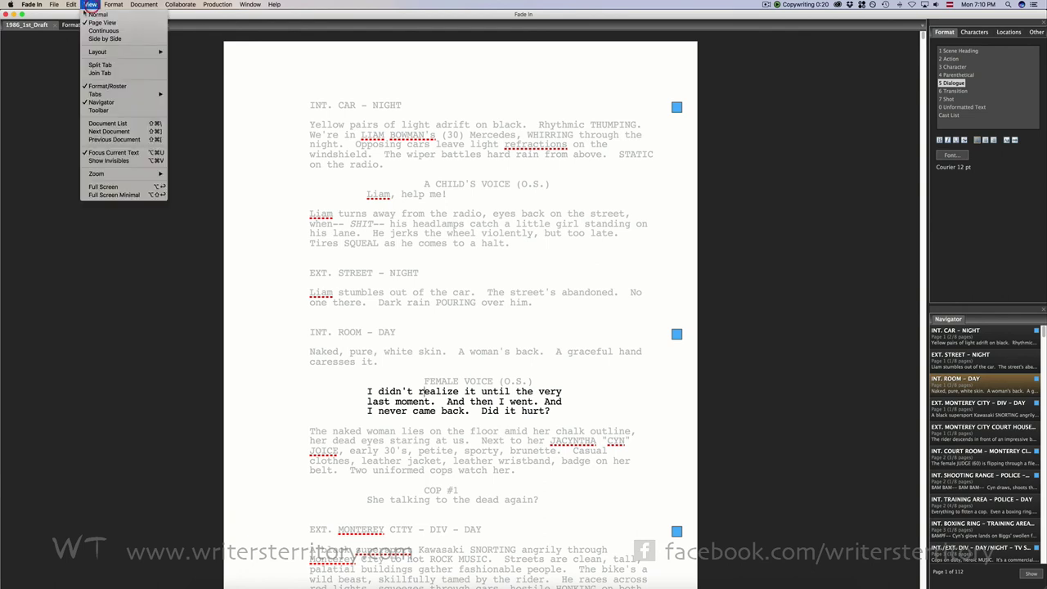
left_click(114, 152)
left_click(309, 214)
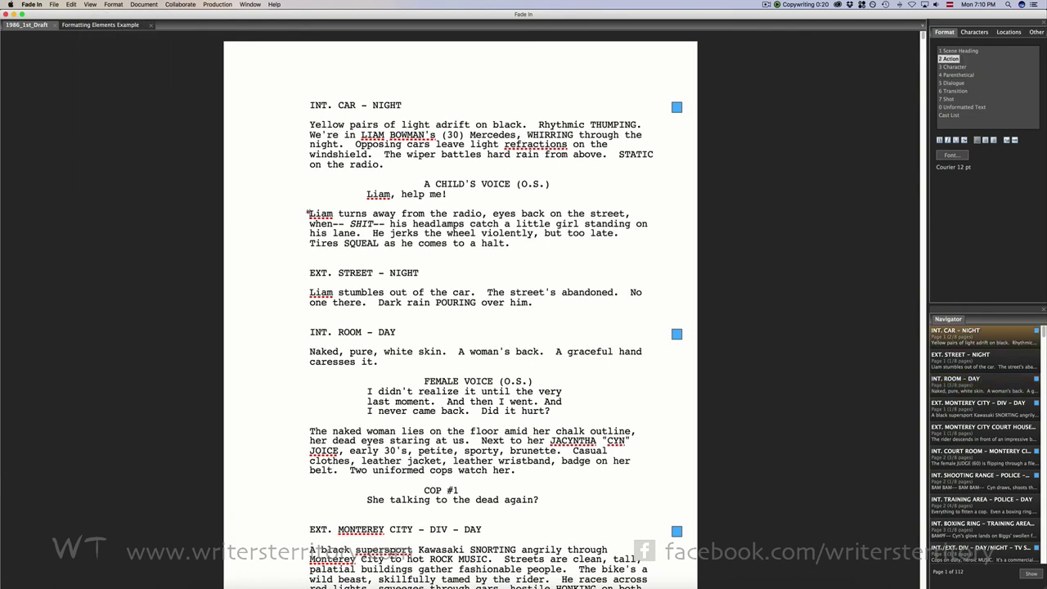